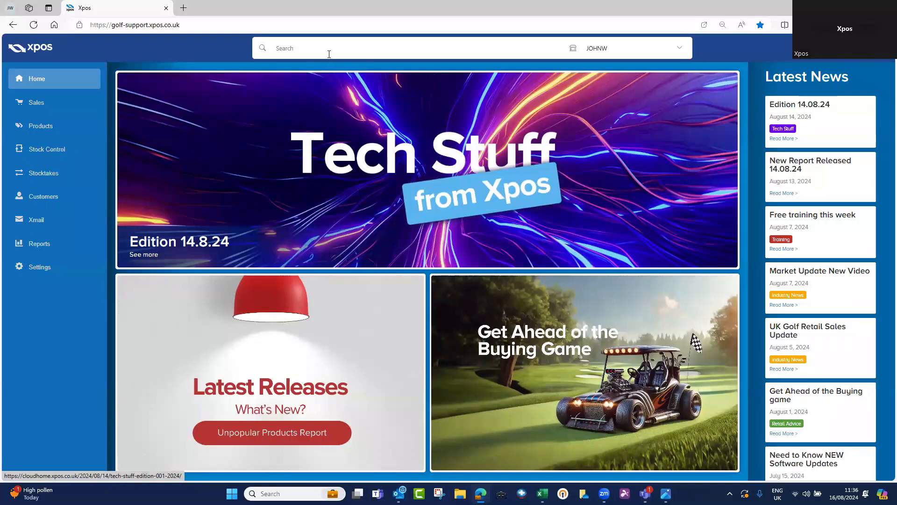
Search for the Reports function and open it.
left_click(317, 50)
type("repor")
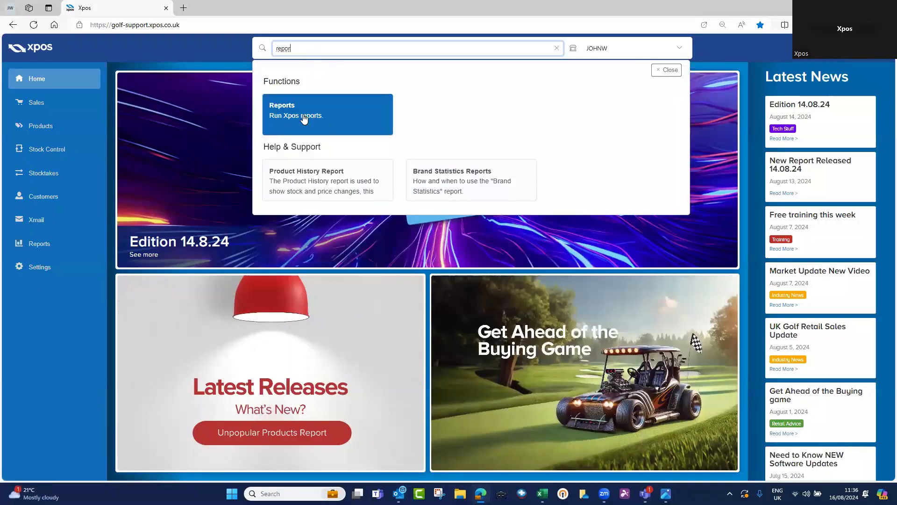
left_click(306, 117)
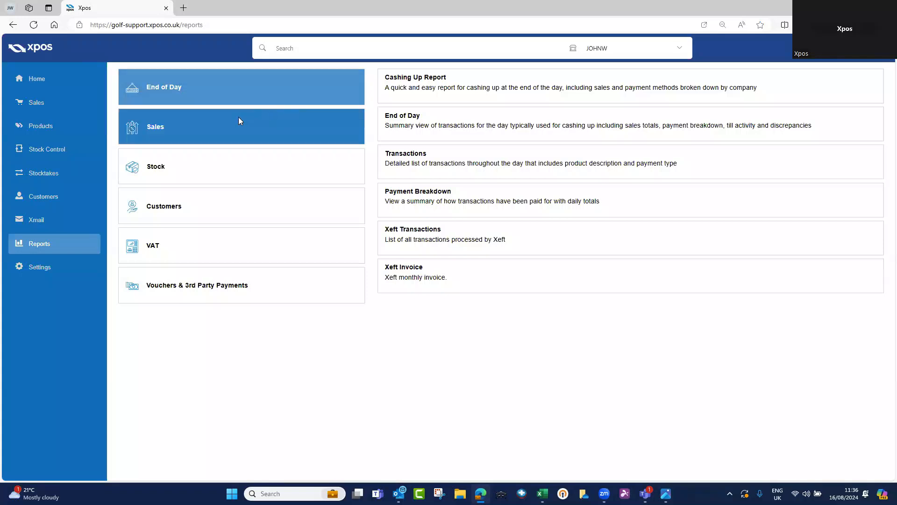
Look through the reports offered under Sales, Stock, Customers, VAT and Vouchers & 3rd Party Payments.
left_click(224, 123)
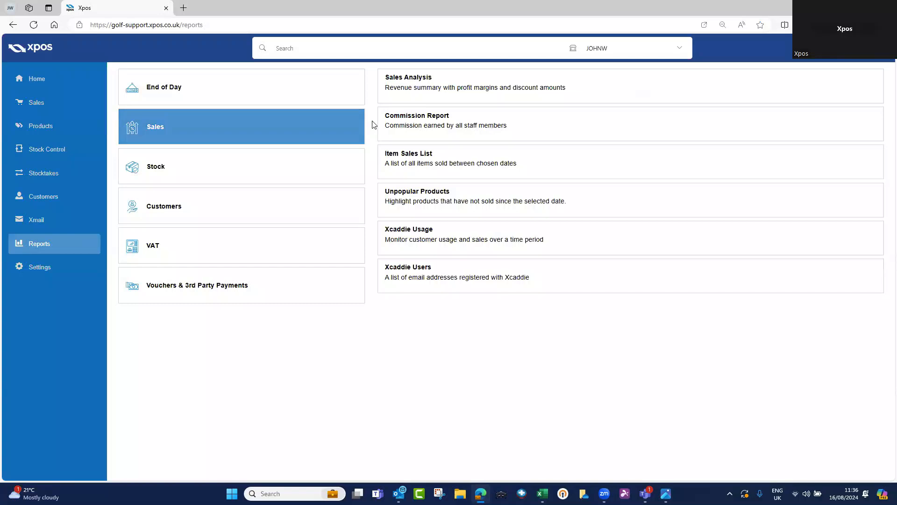
left_click(355, 170)
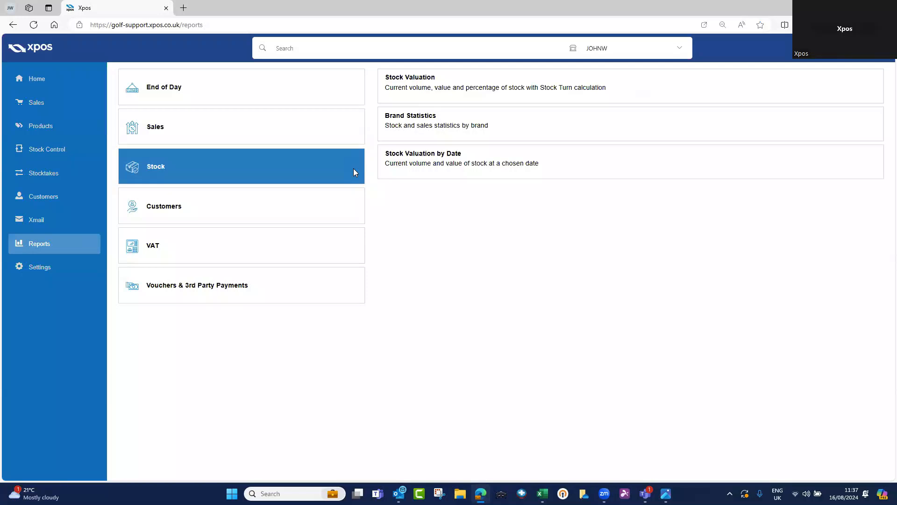
left_click(334, 207)
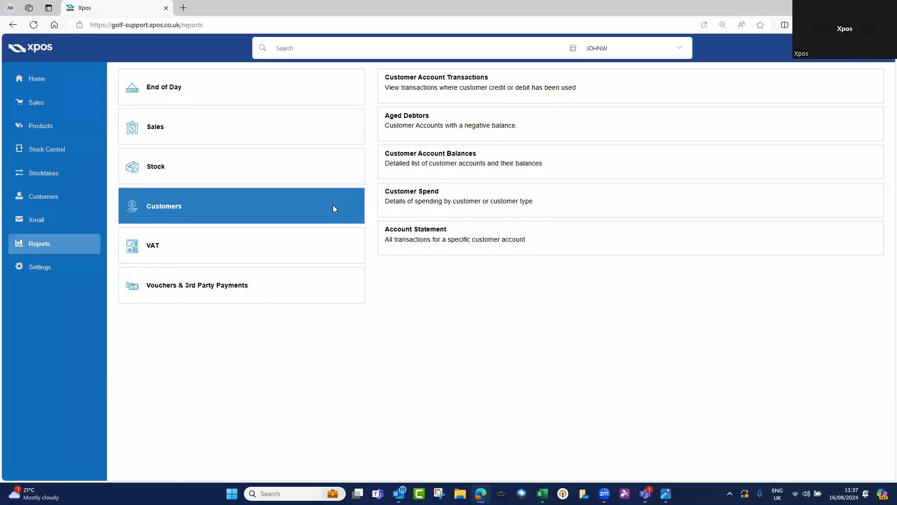
left_click(330, 243)
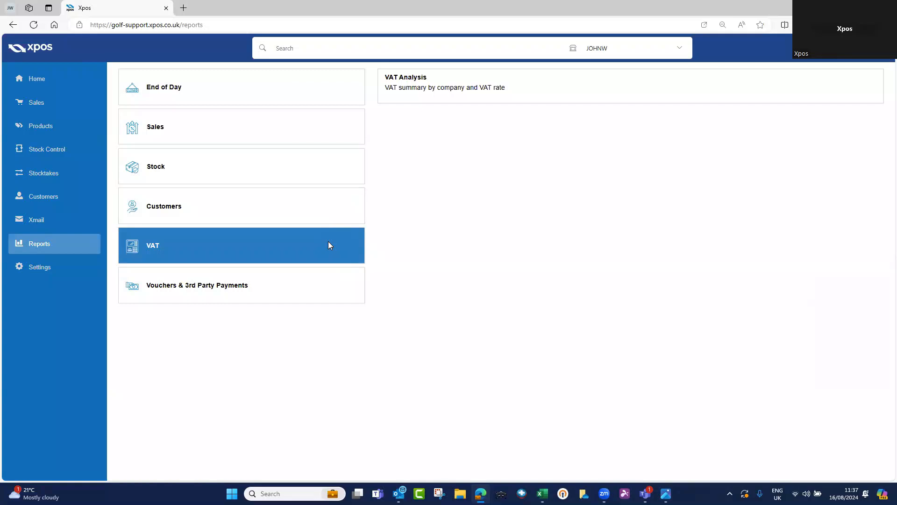
left_click(310, 283)
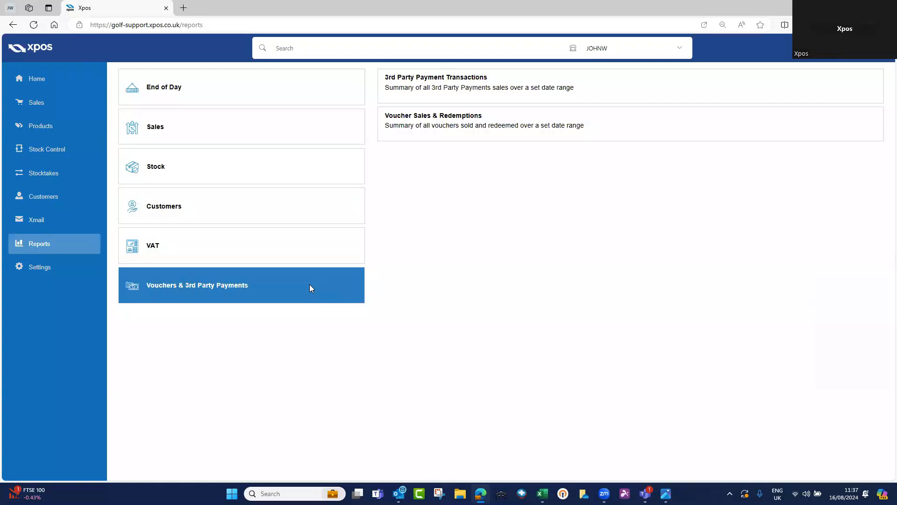
Open the Cashing Up Report from the End of Day reports and look at its export formats.
left_click(218, 90)
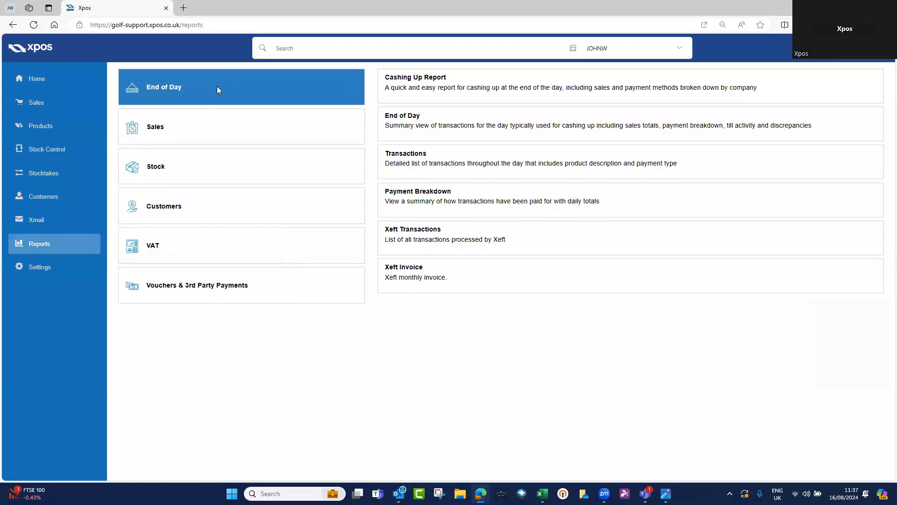
left_click(490, 90)
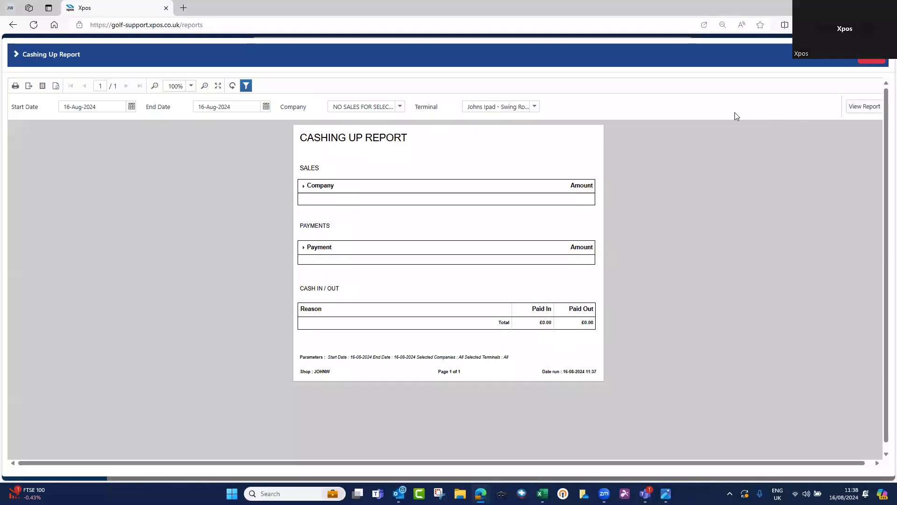
left_click(29, 87)
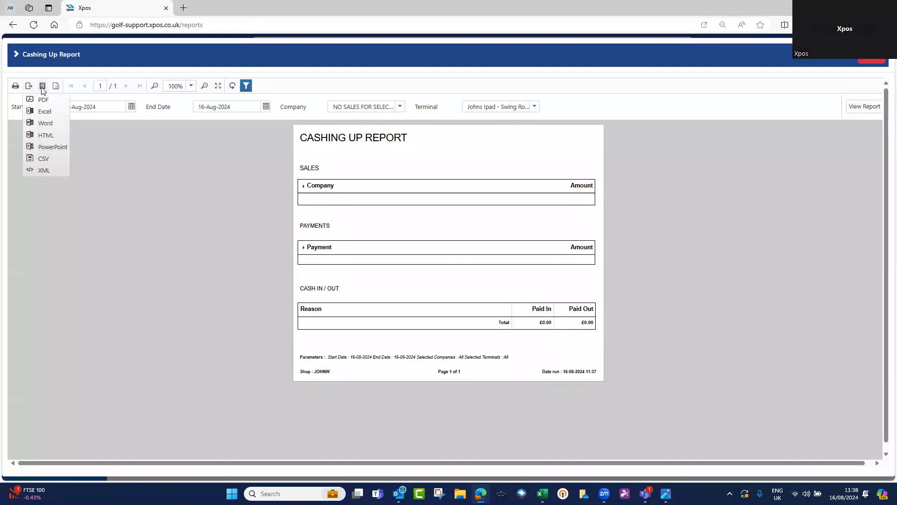
Set the Cashing Up Report's start and end dates to 15-Aug-2024 and run it.
left_click(131, 107)
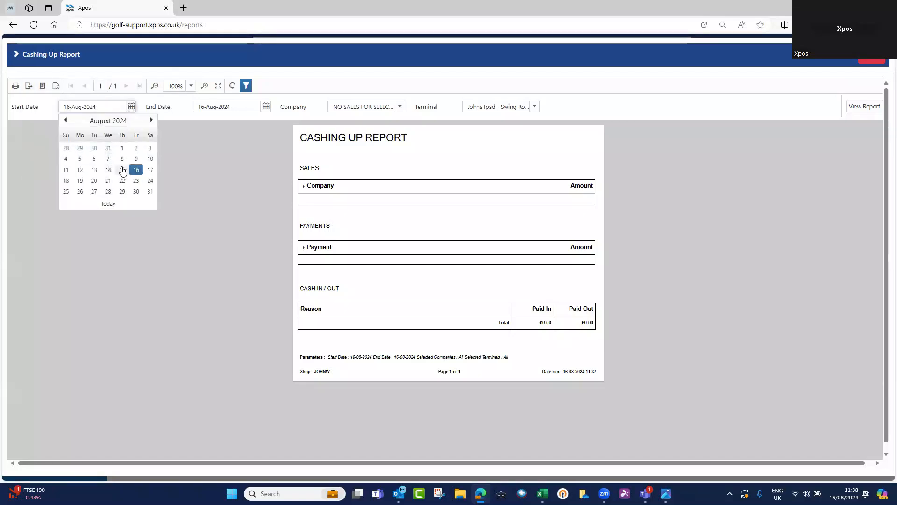
left_click(122, 170)
left_click(266, 107)
left_click(256, 170)
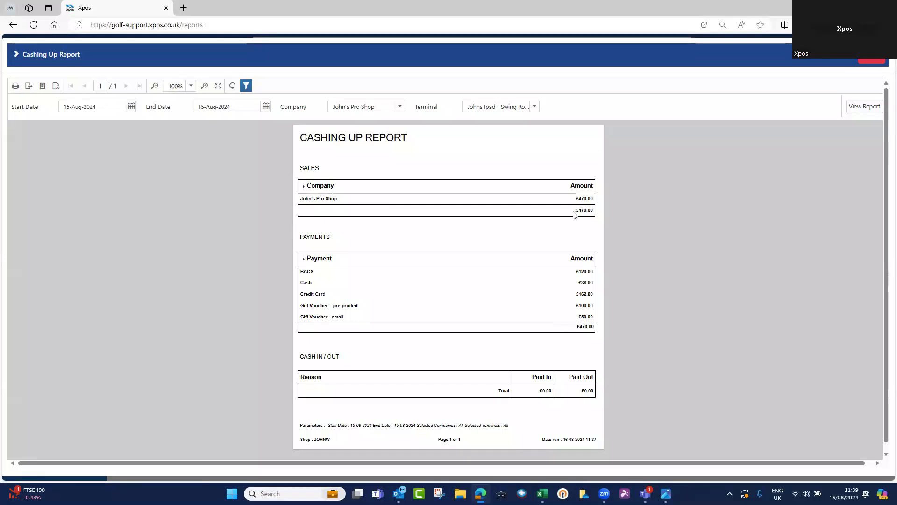
Expand the company sales breakdown and check the available Company and Terminal filter options.
left_click(303, 187)
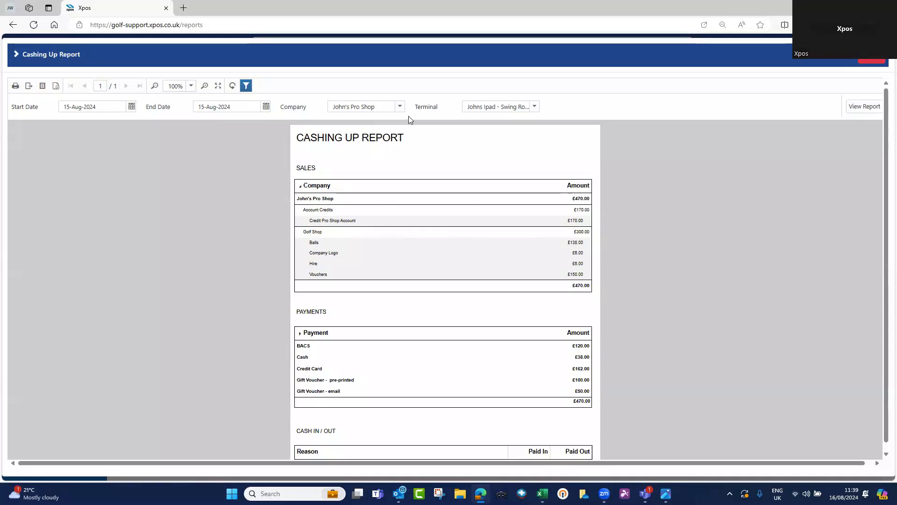
left_click(399, 107)
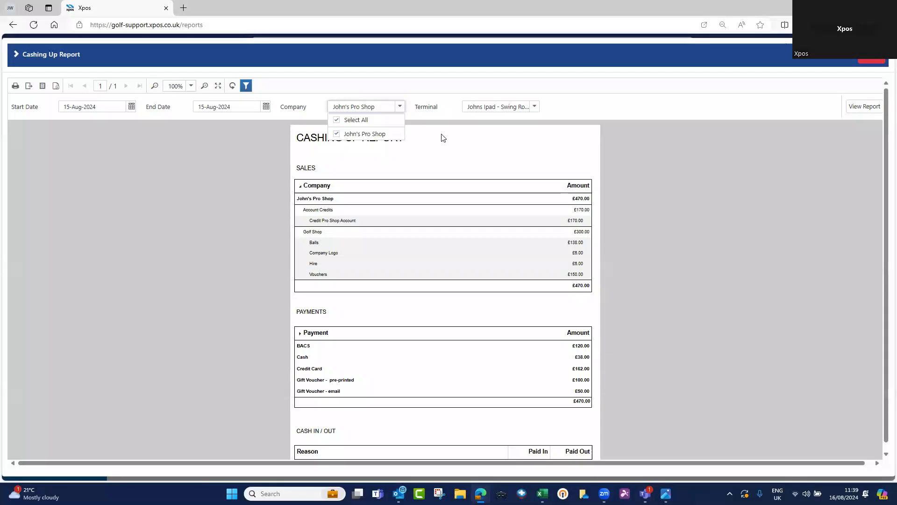
left_click(481, 136)
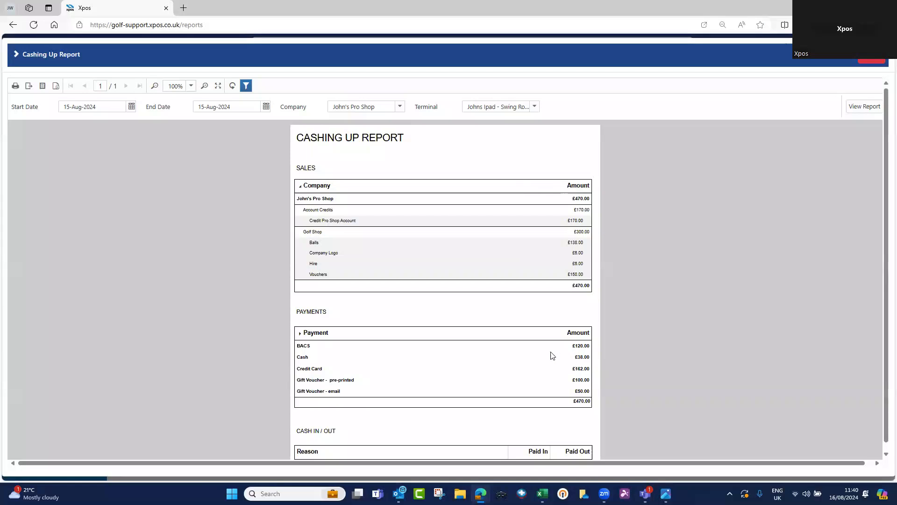
left_click(534, 107)
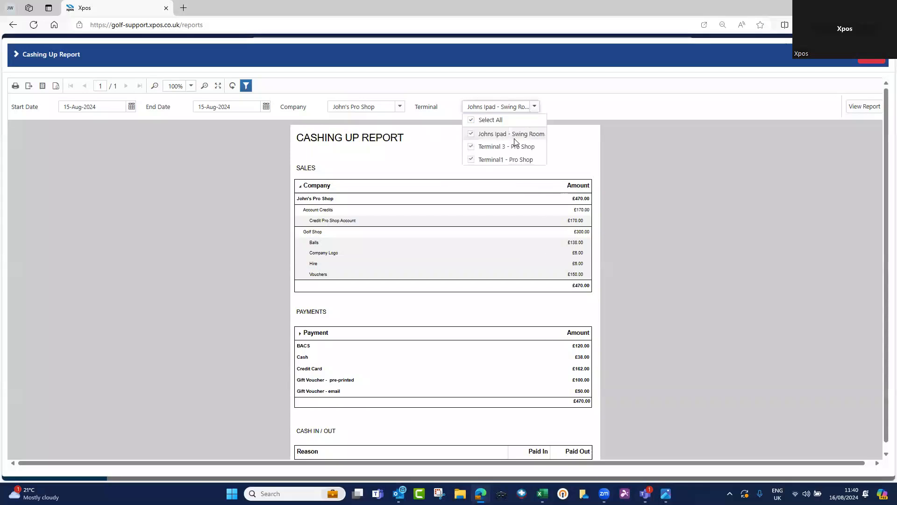
left_click(588, 110)
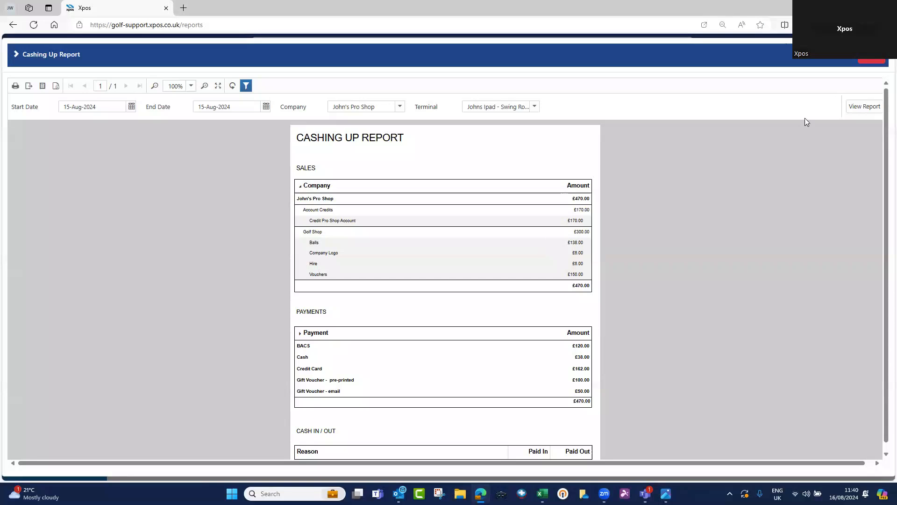
Leave the Cashing Up Report and review the Transactions report for 15-Aug-2024 to 16-Aug-2024.
left_click(872, 60)
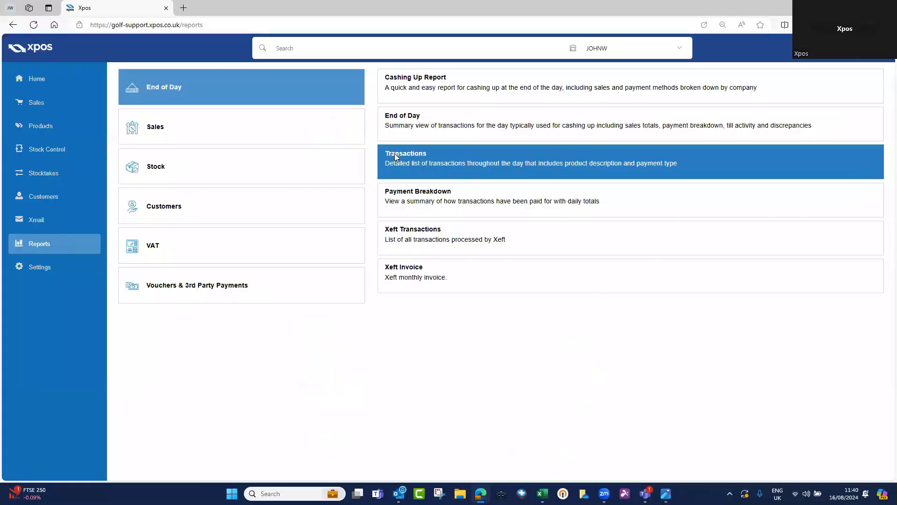
left_click(416, 160)
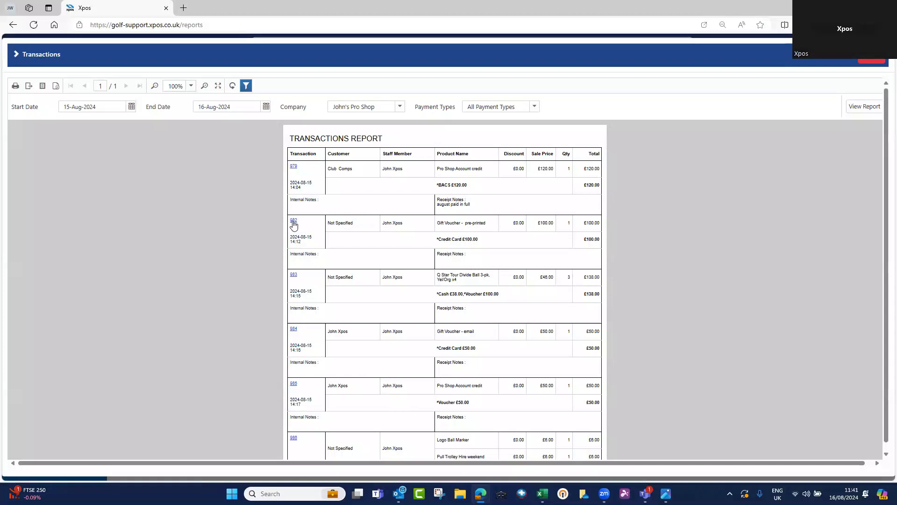
left_click(878, 62)
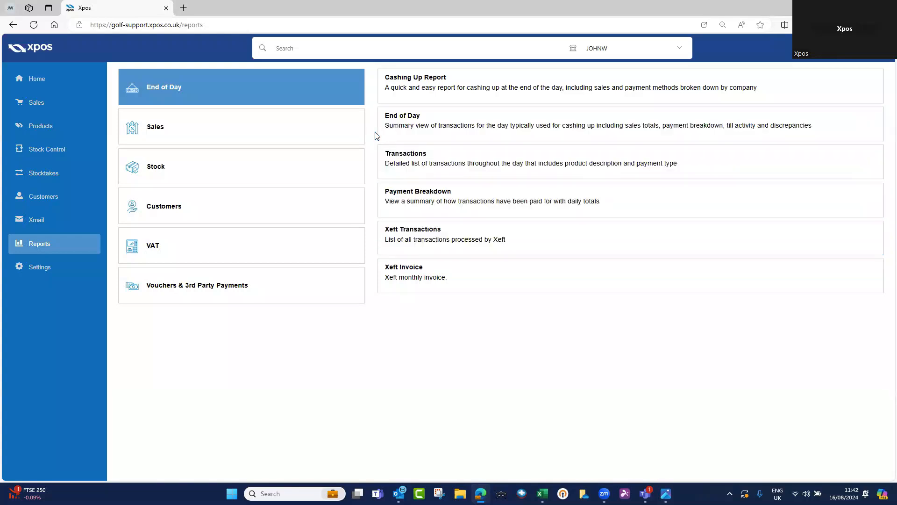
Open the Sales Analysis report from the Sales reports and run it grouped by Subgroup.
left_click(320, 127)
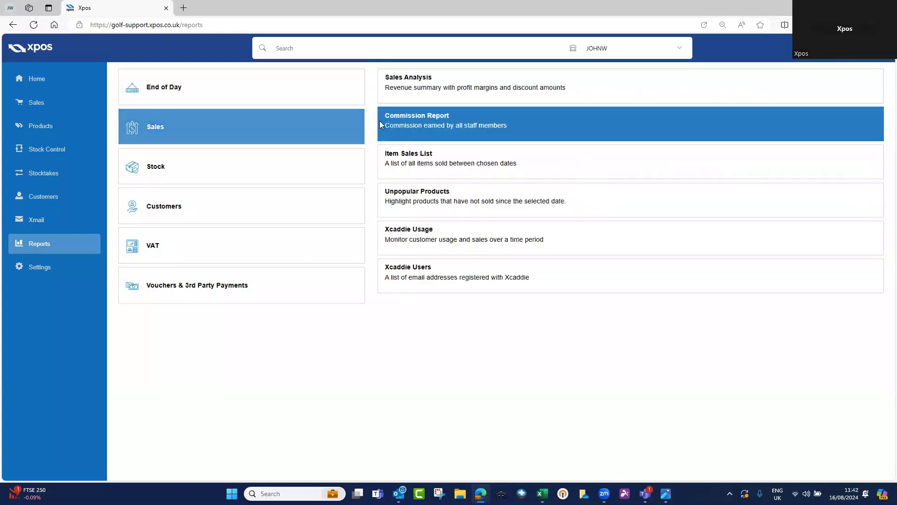
left_click(406, 96)
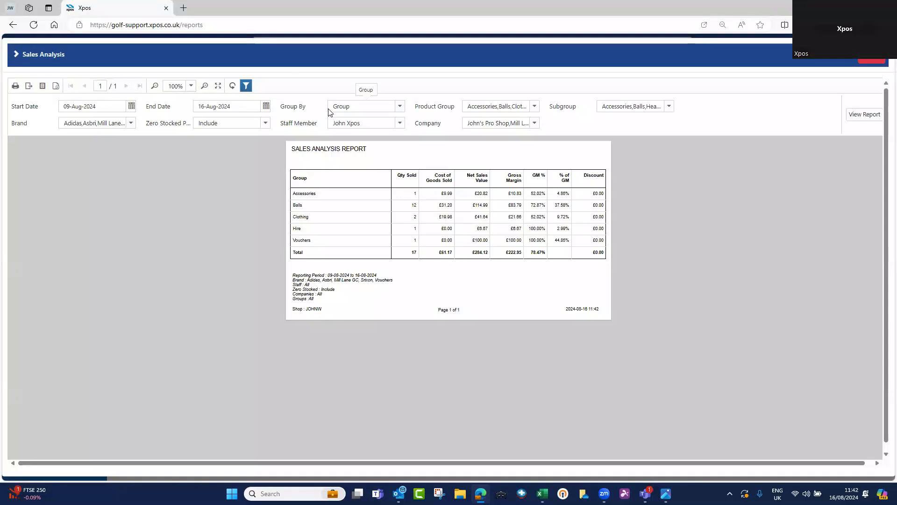
left_click(400, 106)
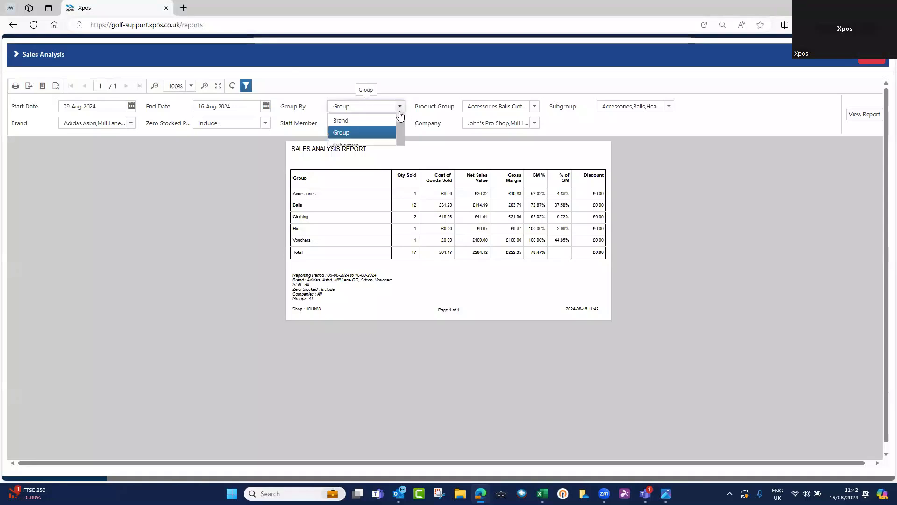
left_click(379, 146)
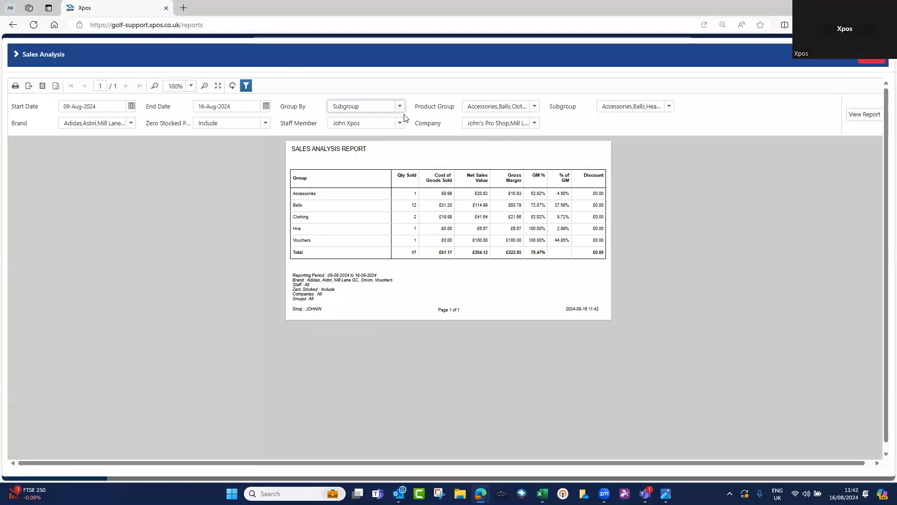
left_click(864, 115)
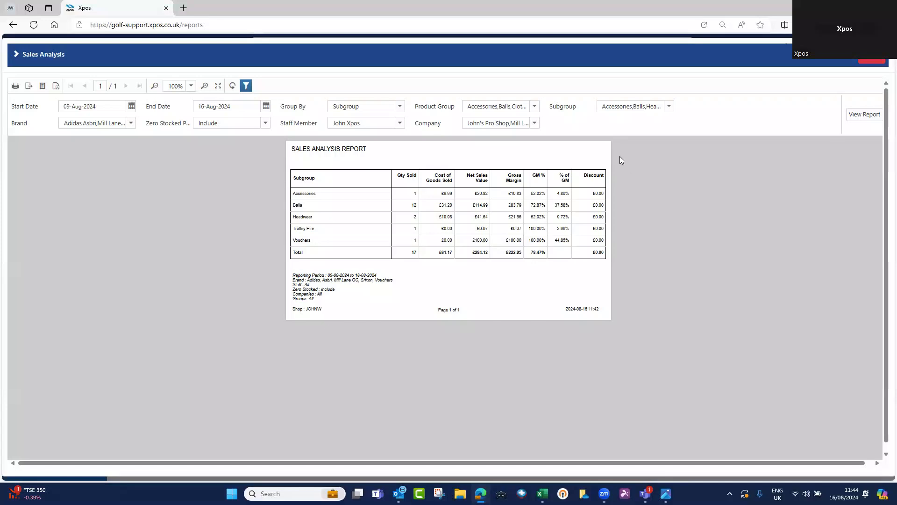
Set the Sales Analysis start date to 01-May-2024.
left_click(131, 106)
left_click(66, 119)
left_click(65, 120)
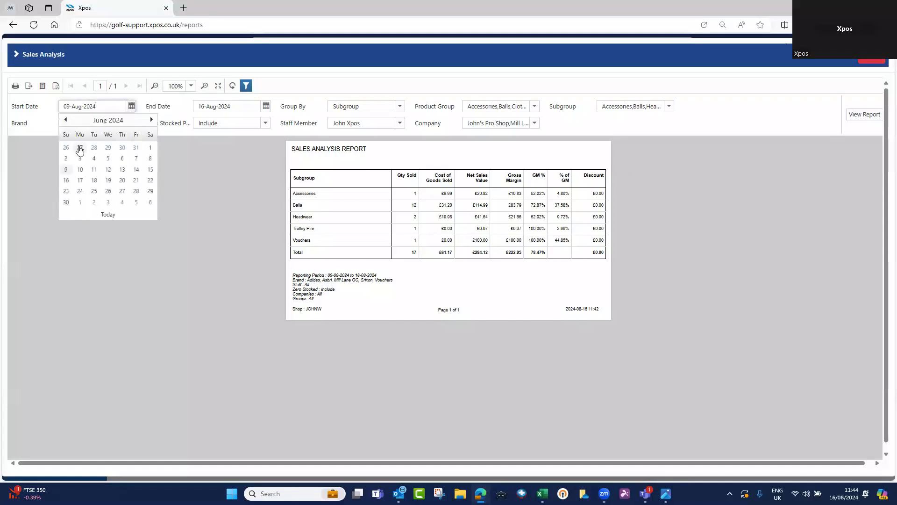
left_click(65, 119)
left_click(108, 148)
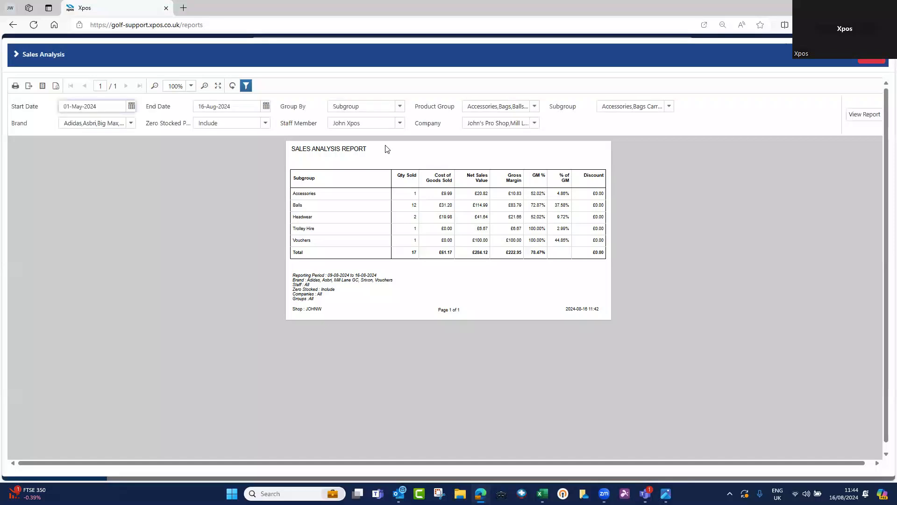
Run the Sales Analysis report grouped by Product with only the Balls subgroup selected.
left_click(399, 106)
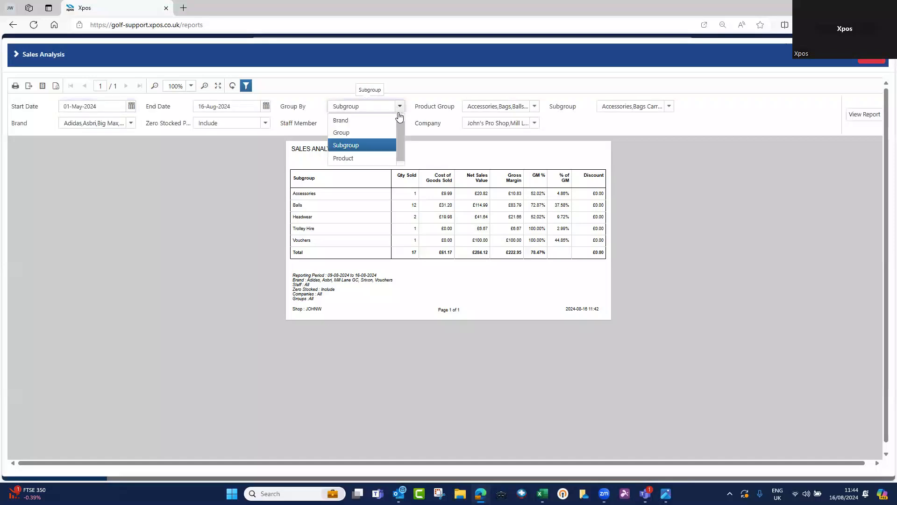
left_click(371, 159)
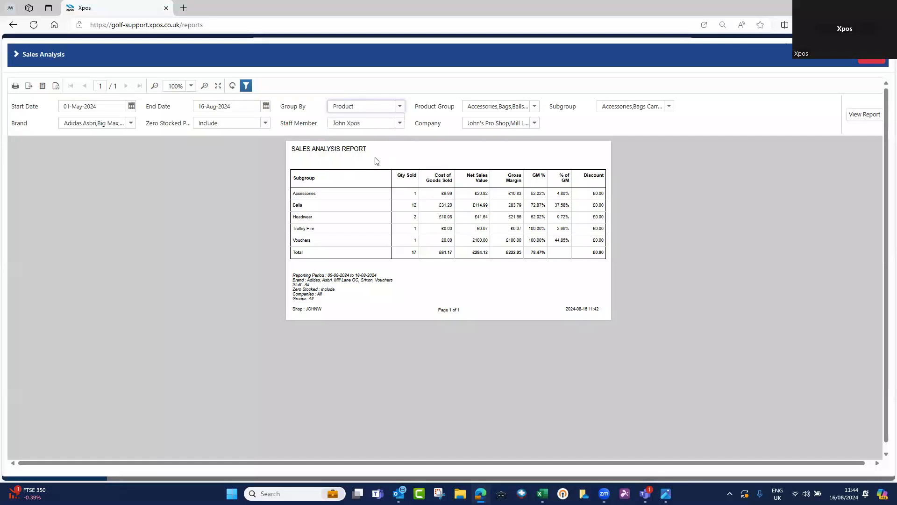
left_click(654, 107)
left_click(606, 120)
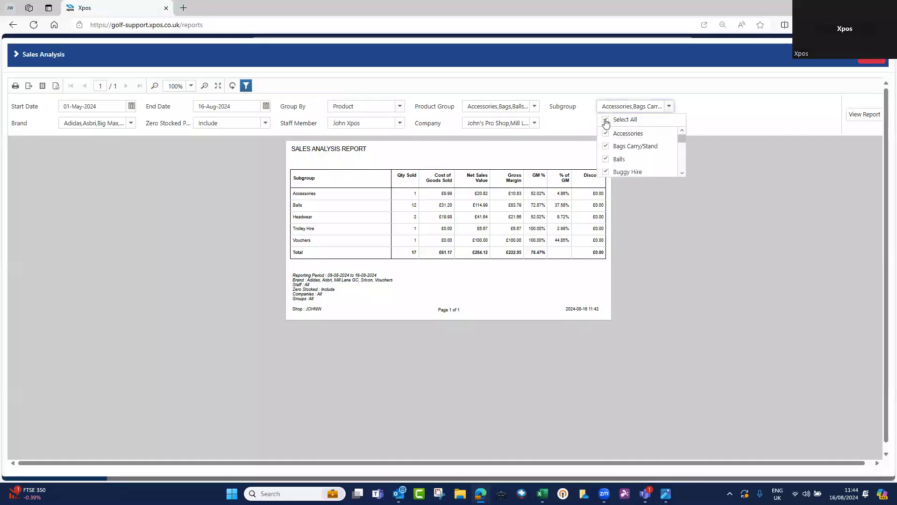
left_click(606, 159)
left_click(680, 191)
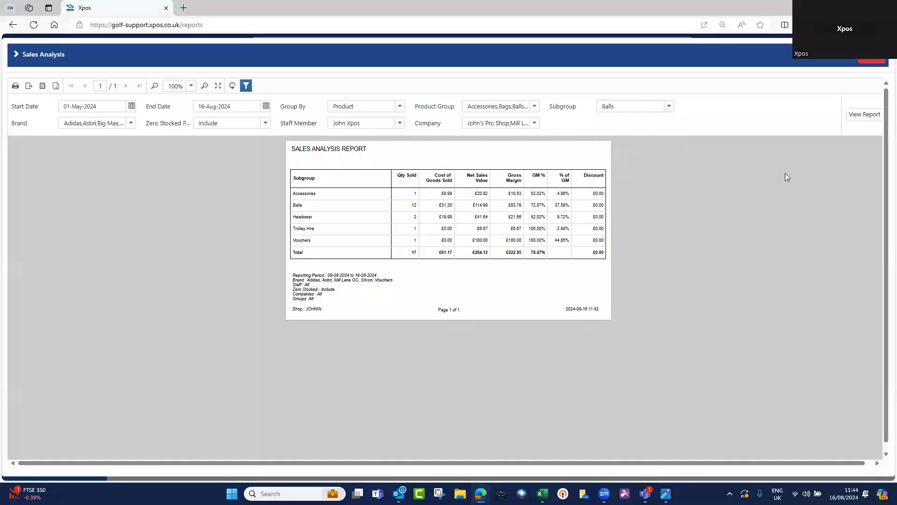
left_click(864, 116)
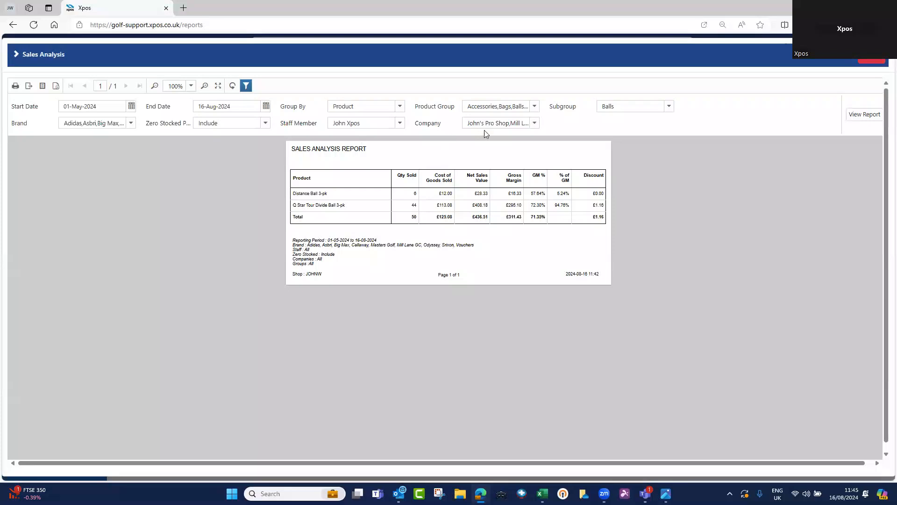
Run the Sales Analysis report for only the Mill Lane GC company with all subgroups selected.
left_click(535, 123)
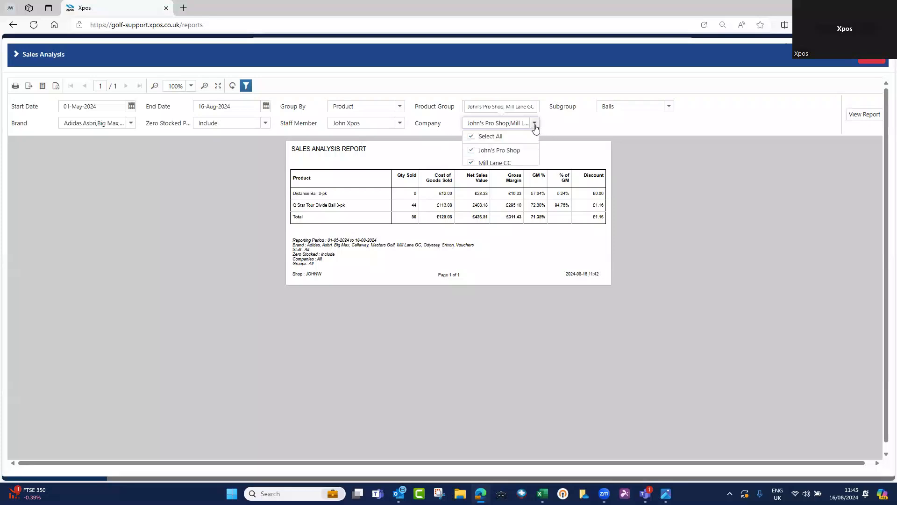
left_click(472, 138)
left_click(489, 163)
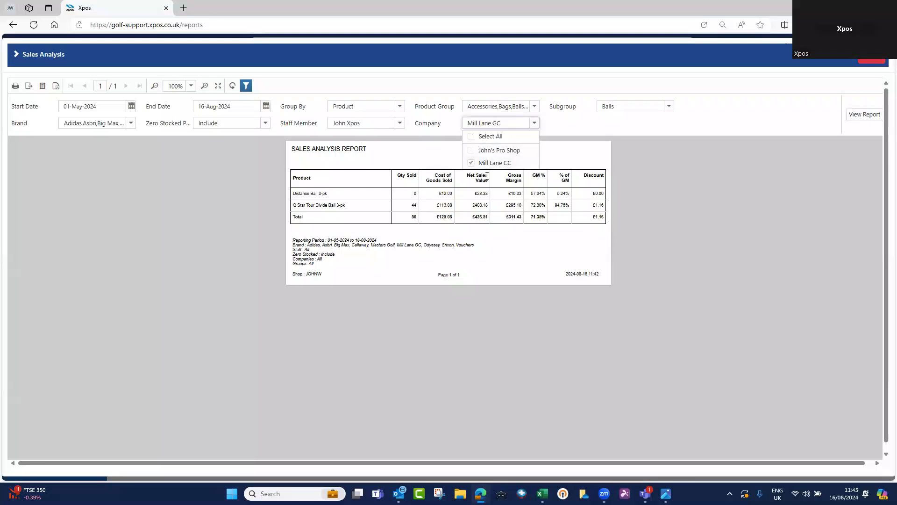
left_click(669, 106)
left_click(605, 120)
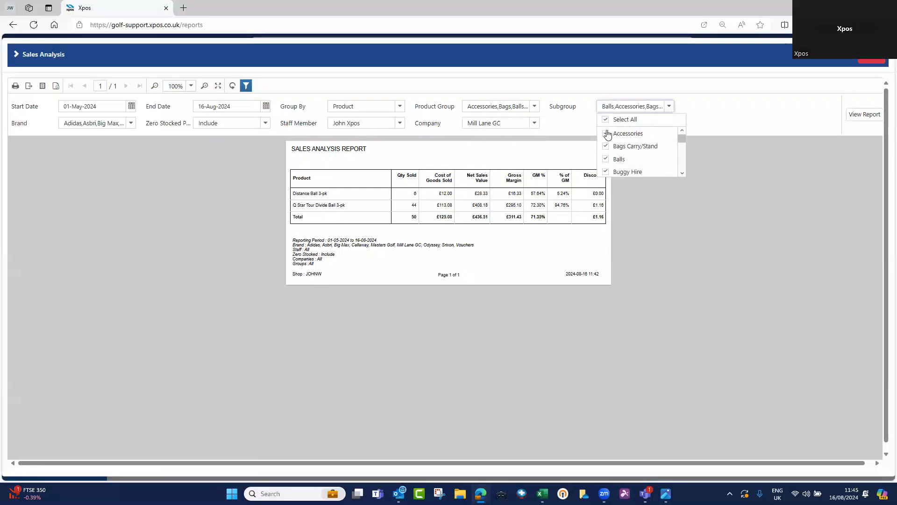
left_click(859, 117)
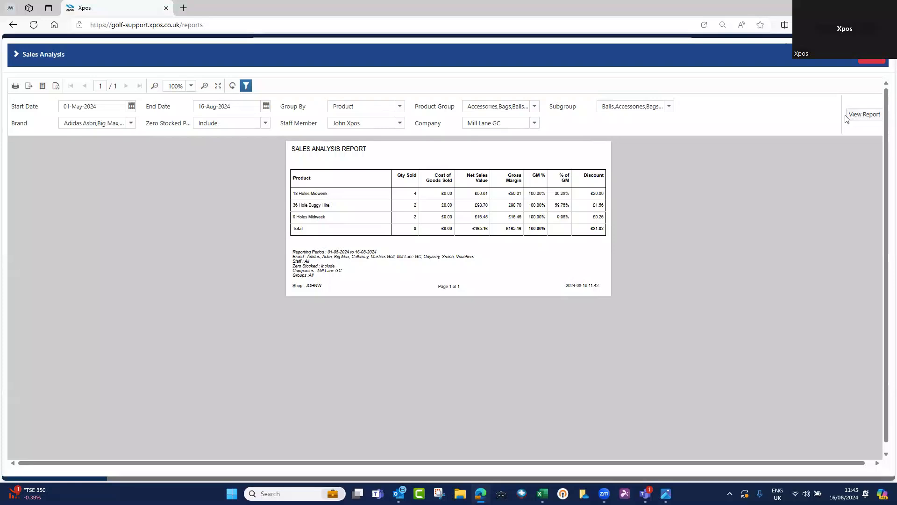
Leave Sales Analysis, open the Unpopular Products report, expand the Accessories subgroup and check the available grouping options.
left_click(868, 62)
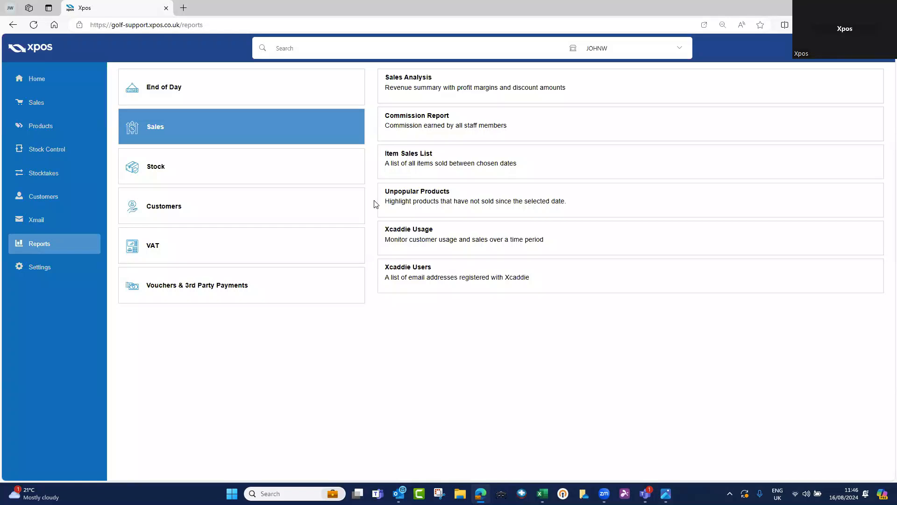
left_click(457, 207)
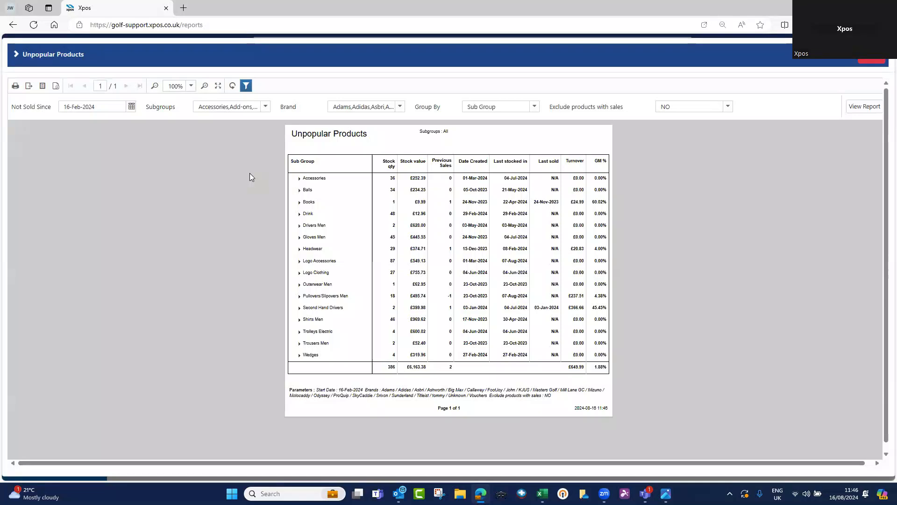
left_click(299, 179)
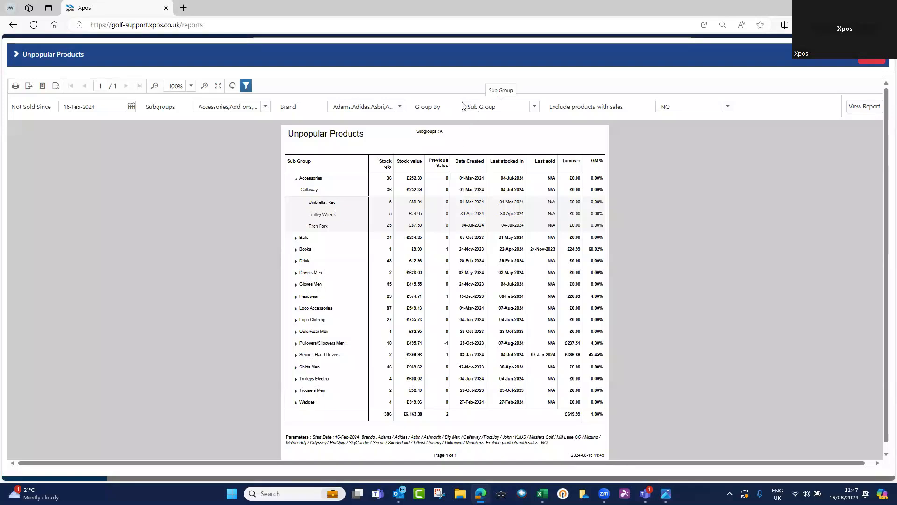
left_click(534, 107)
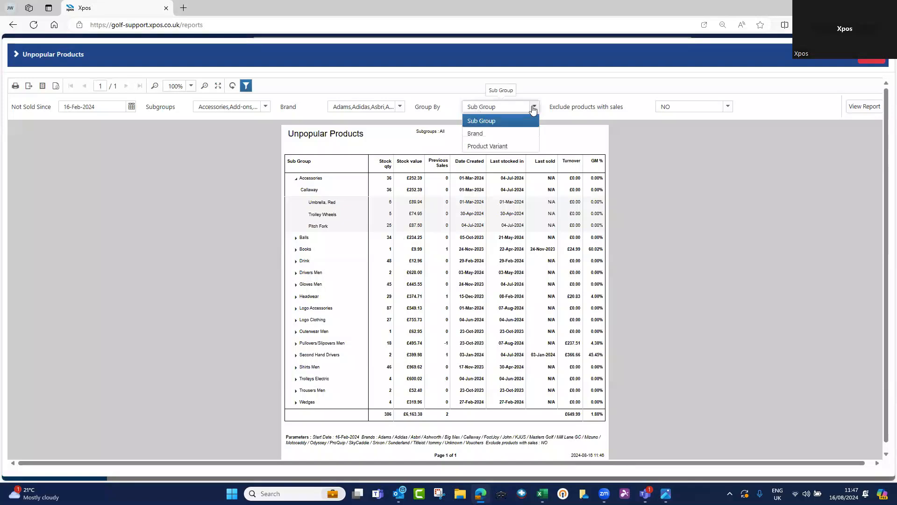
left_click(686, 137)
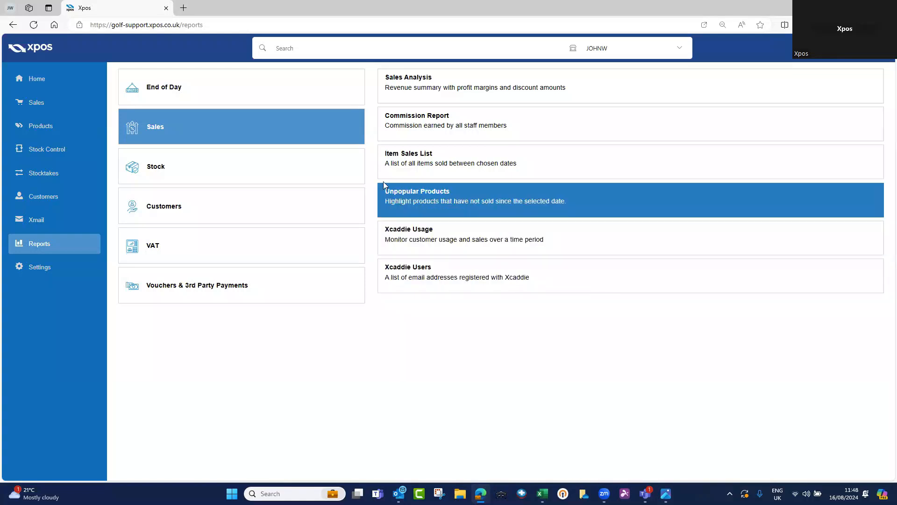
Open the Stock Valuation report from the Stock reports and run it grouped by Subgroup.
left_click(346, 168)
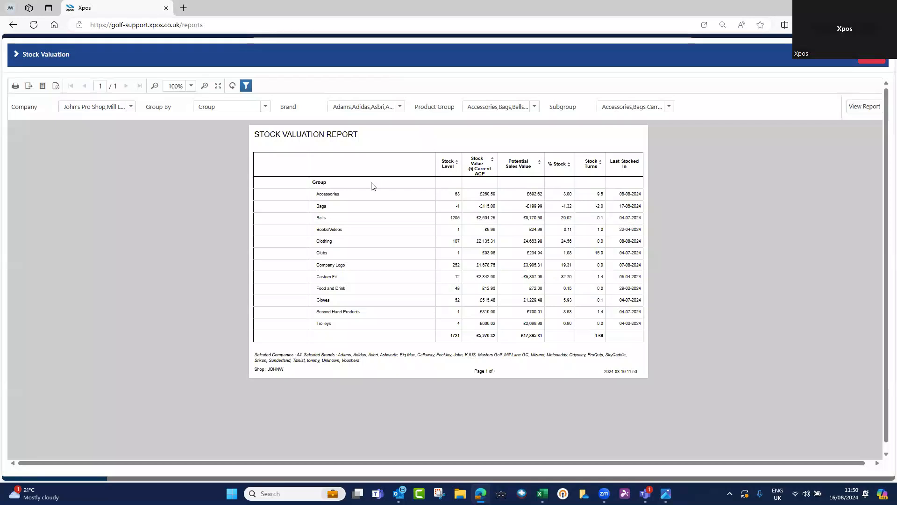
left_click(264, 107)
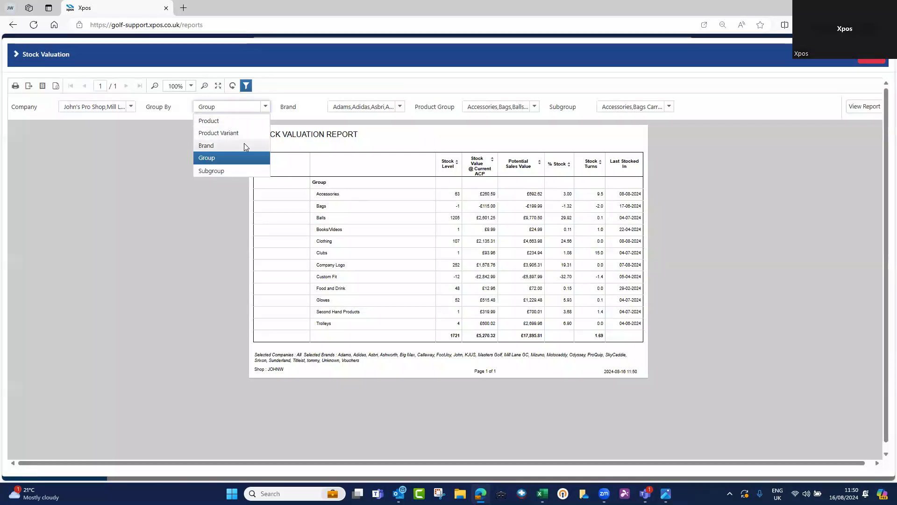
left_click(244, 170)
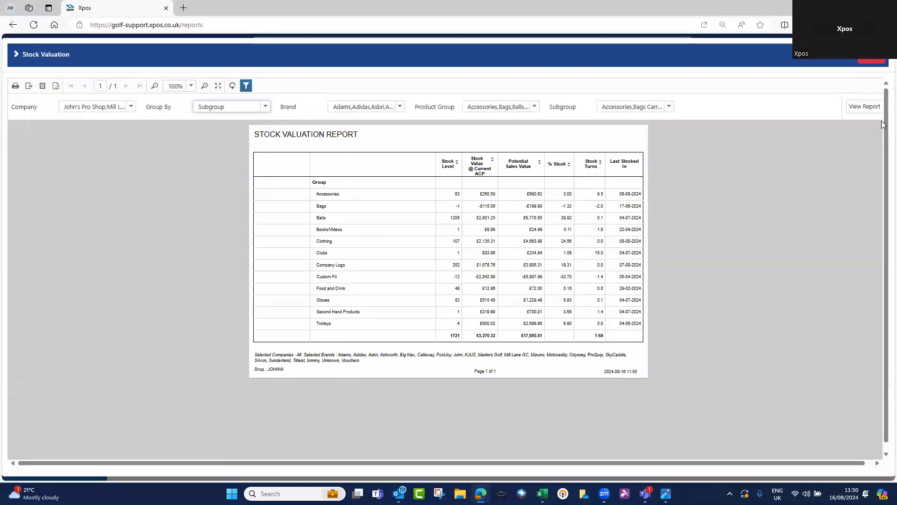
left_click(865, 106)
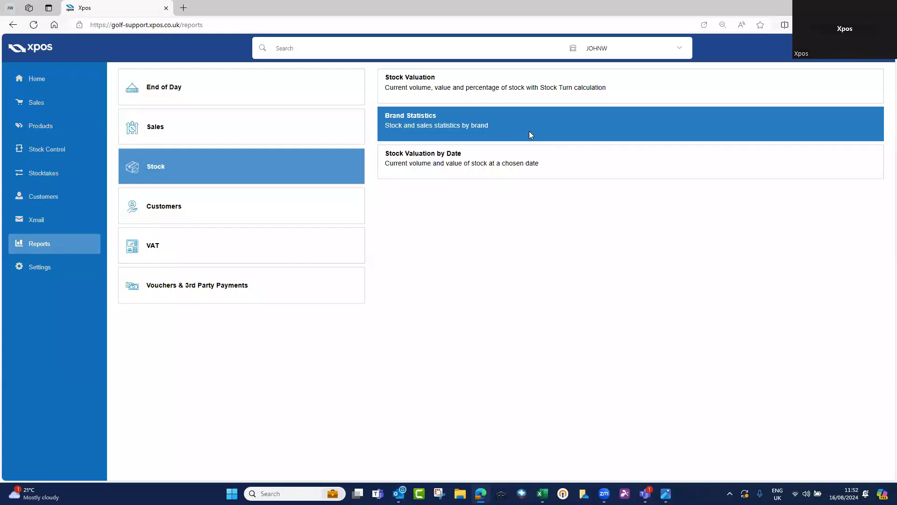
Open the Brand Statistics report and expand the Balls, Bags Carry/Stand and Accessories subgroups down to product level.
left_click(531, 135)
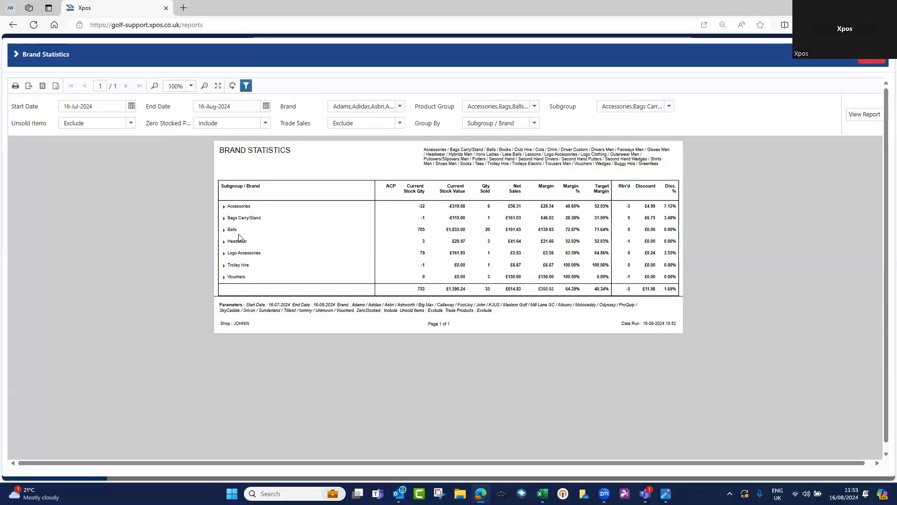
left_click(225, 231)
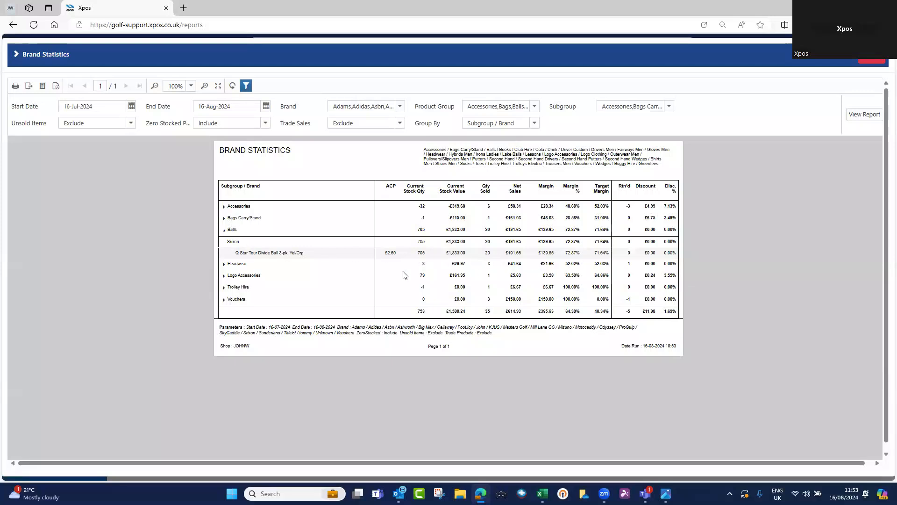
left_click(224, 219)
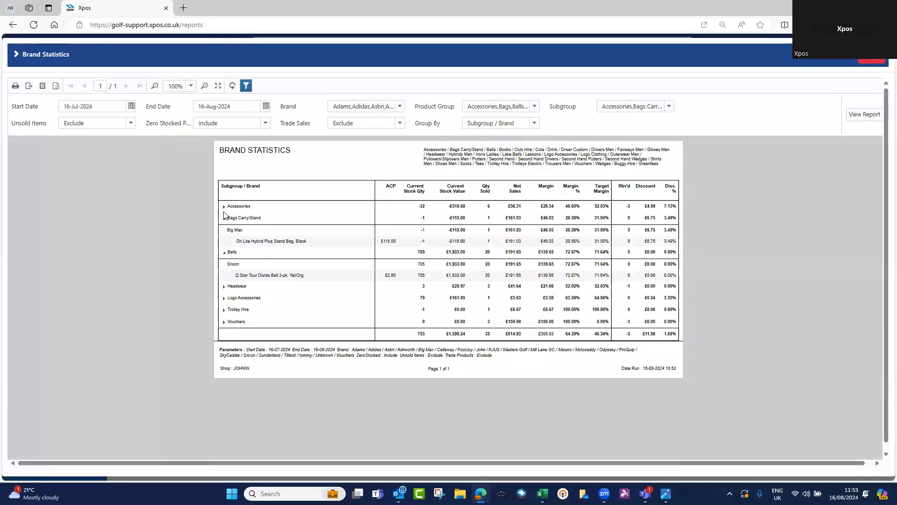
left_click(223, 207)
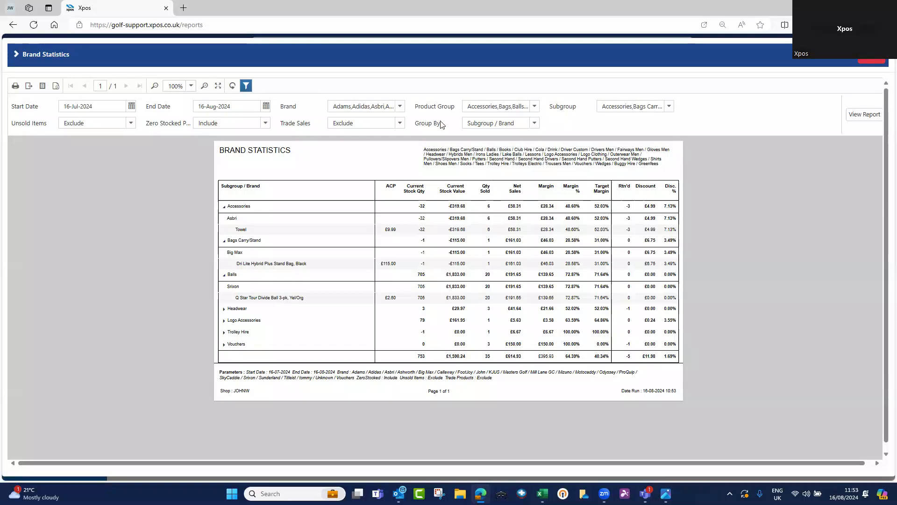
Run the Brand Statistics report for only the Srixon brand and expand its Balls subgroup.
left_click(400, 106)
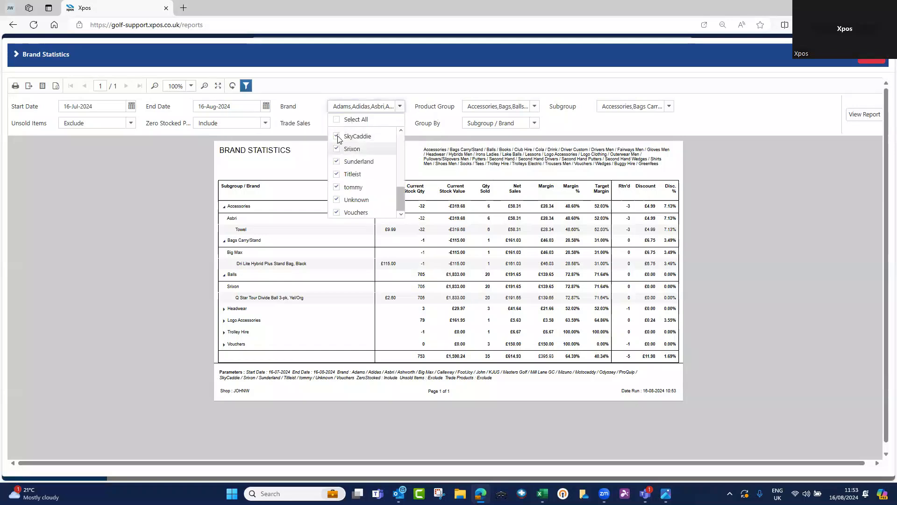
left_click(865, 115)
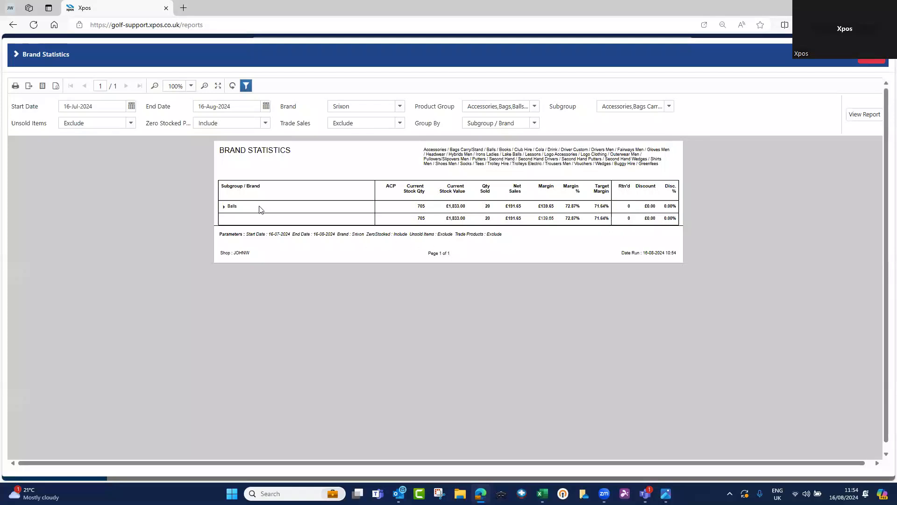
left_click(224, 207)
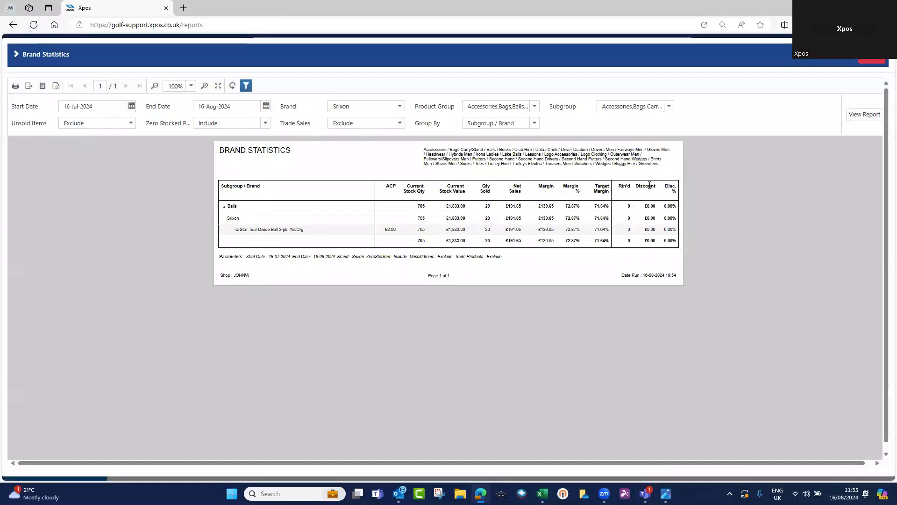
Close Brand Statistics and review the reports offered under Stock, Customers and VAT.
left_click(871, 57)
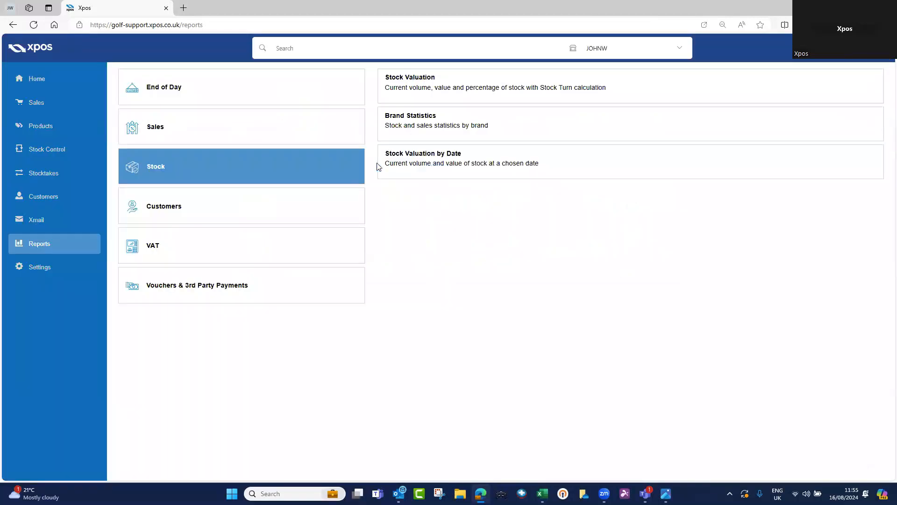
left_click(378, 166)
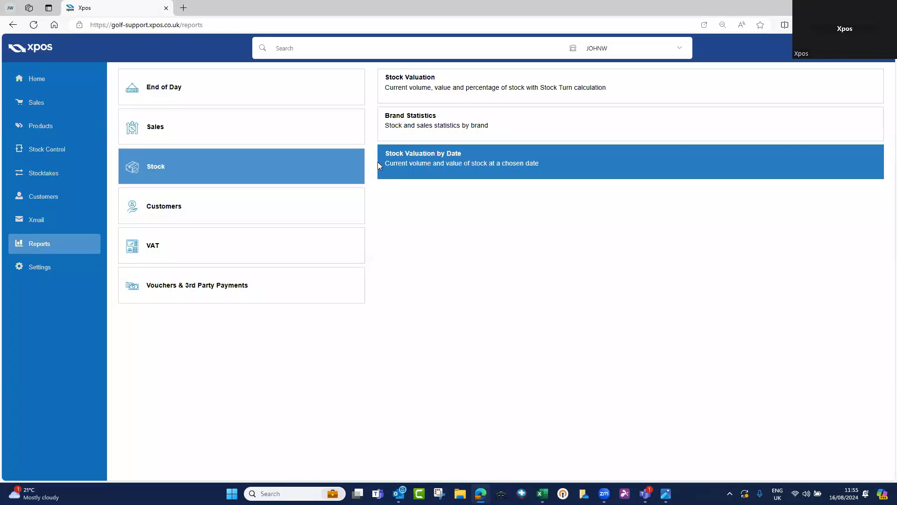
left_click(342, 204)
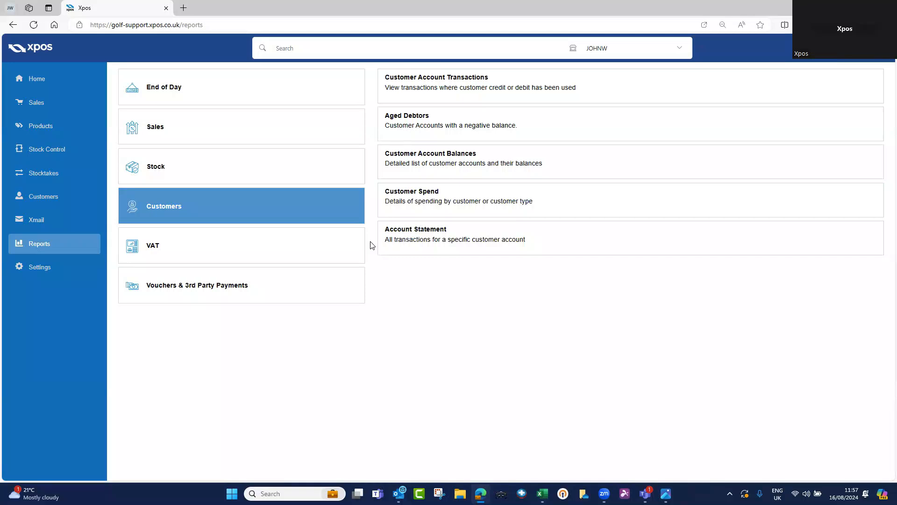
left_click(328, 248)
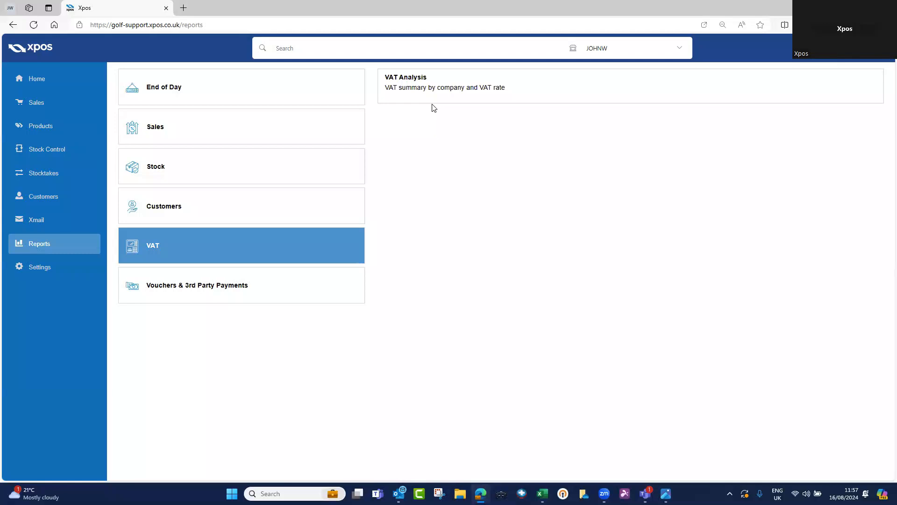
Open the Voucher Sales & Redemptions report from the Vouchers & 3rd Party Payments reports, review it and close it.
left_click(335, 287)
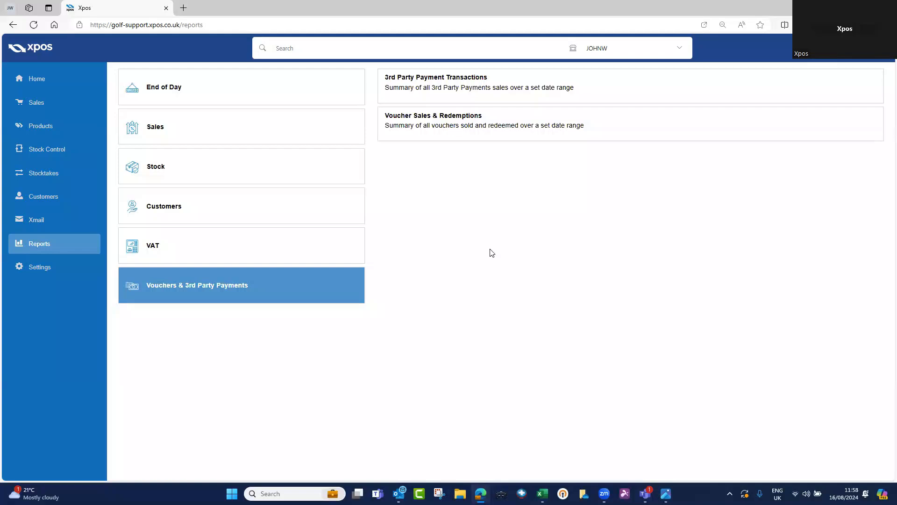
left_click(425, 134)
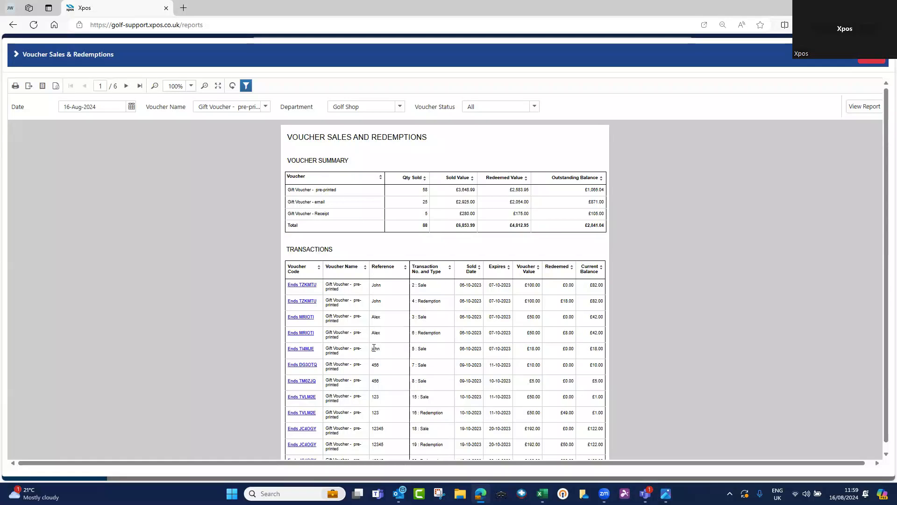
left_click(872, 60)
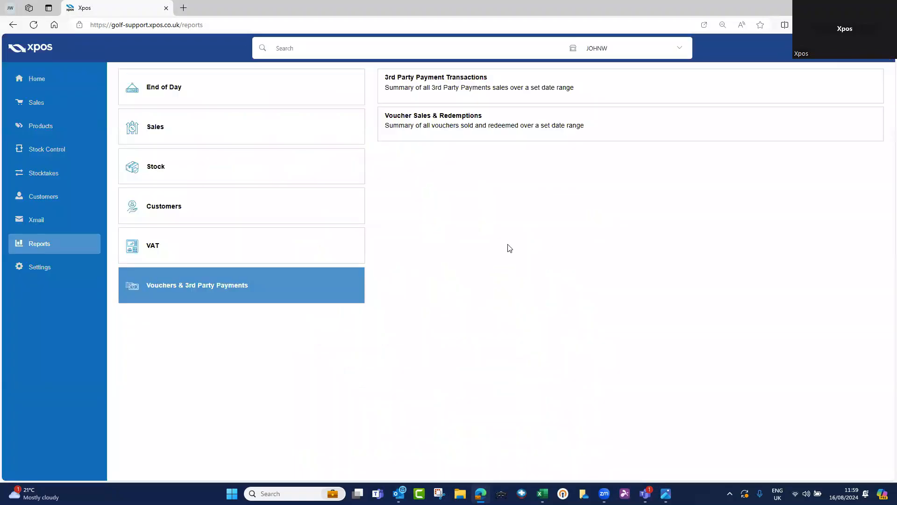